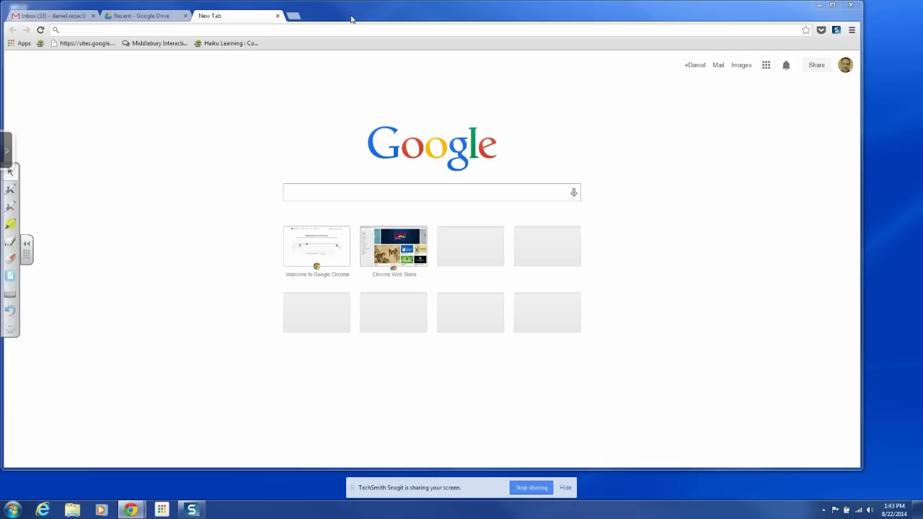
Reposition and restore Chrome, ending on a blank new tab page.
left_click_drag(383, 19, 399, 26)
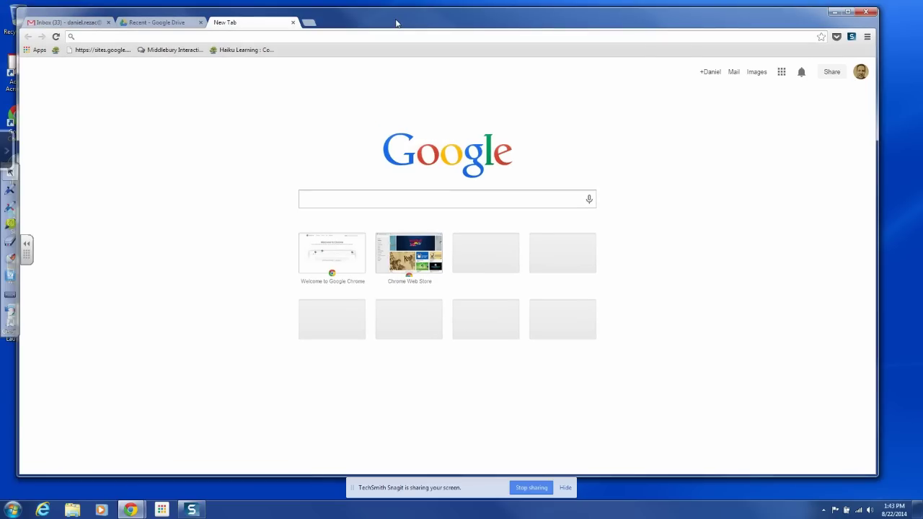
left_click(834, 13)
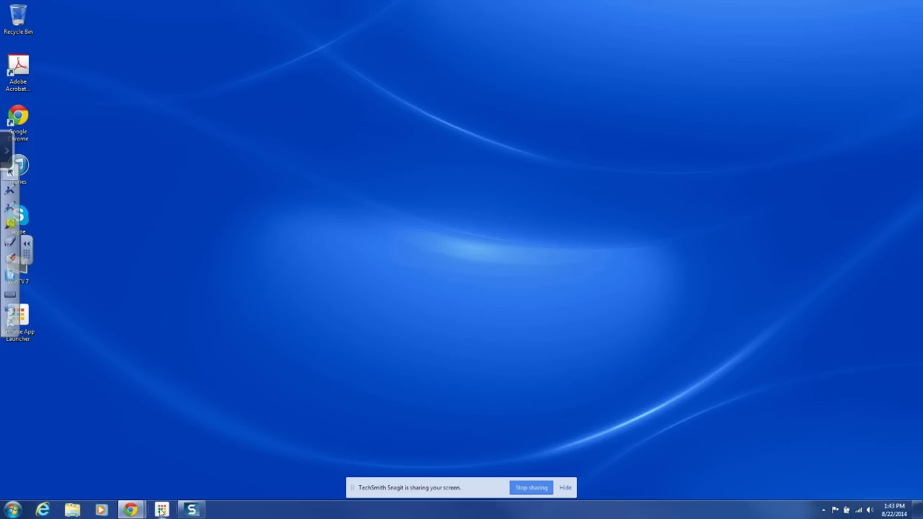
mouse_move(131, 510)
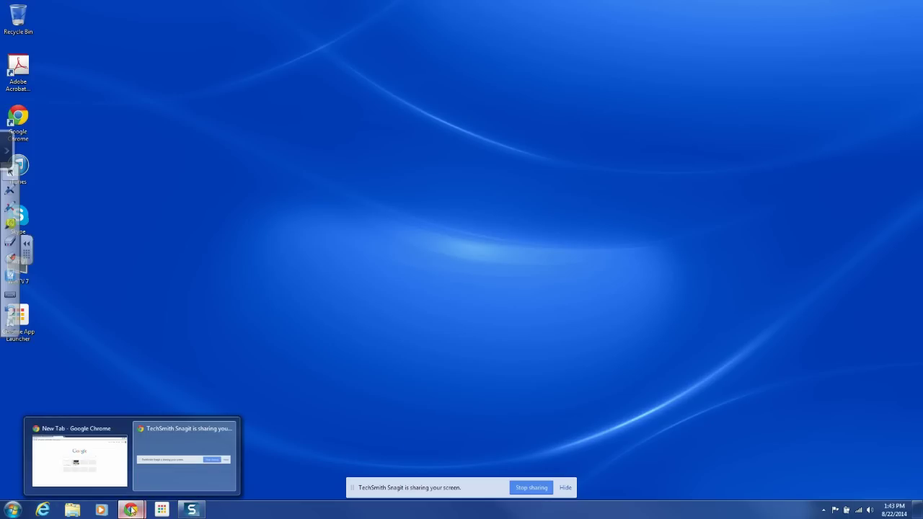
left_click(91, 463)
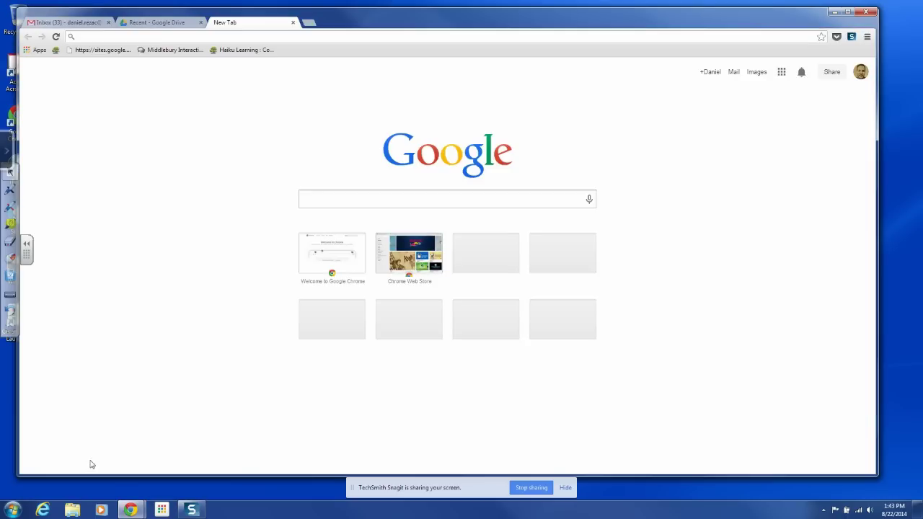
left_click(157, 22)
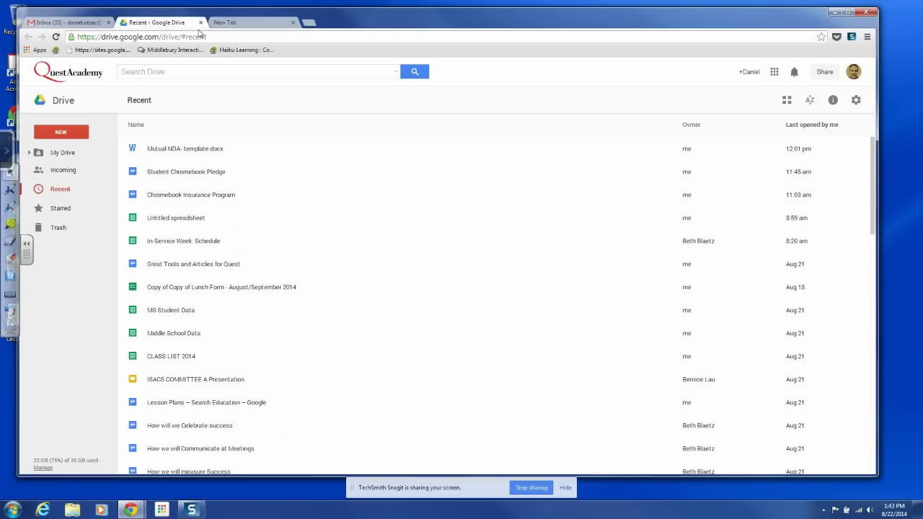
left_click(249, 23)
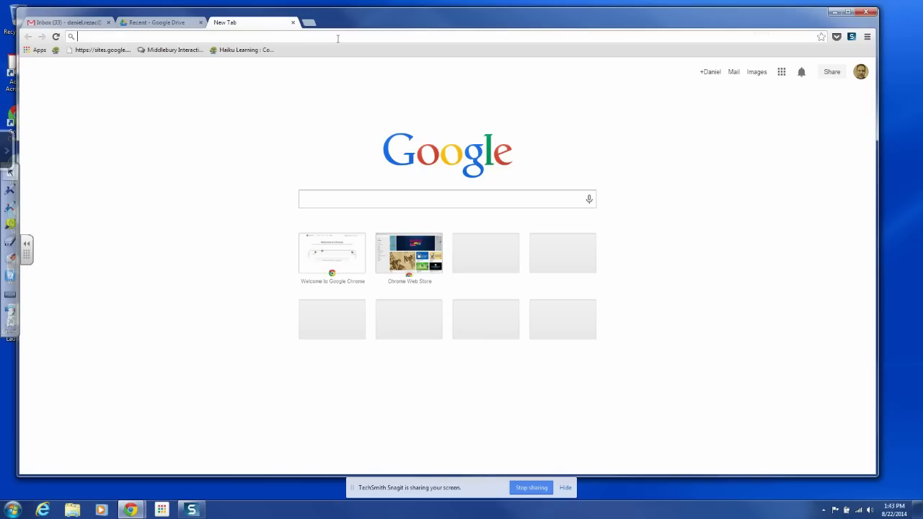
Search for 'drive download' and open the Google Drive download result.
type("drive")
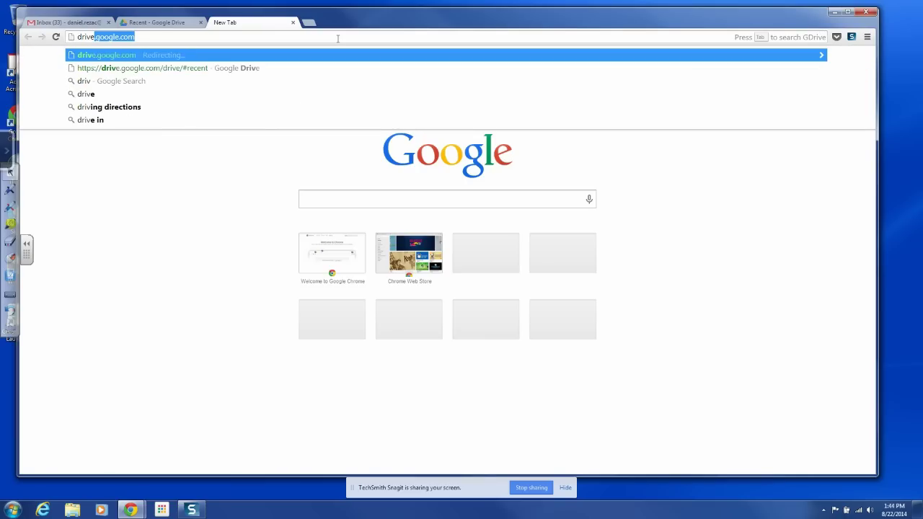
type(" dow")
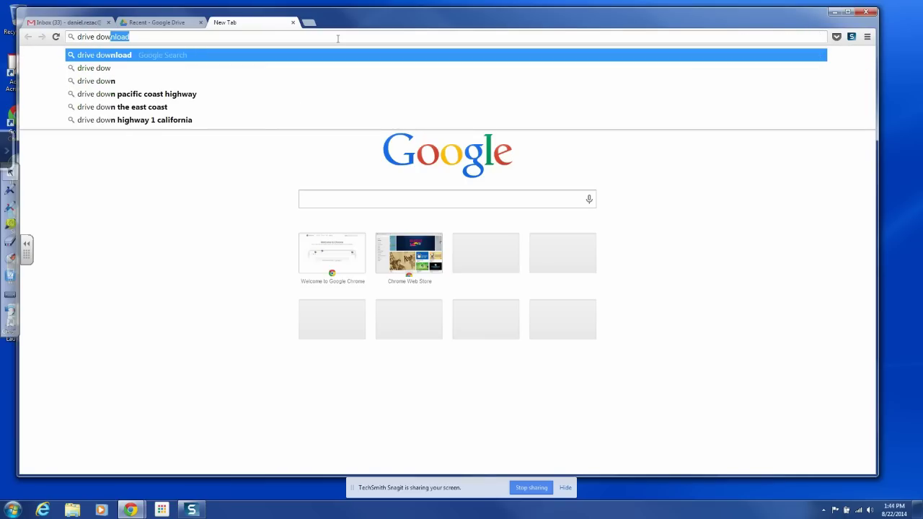
key("Return")
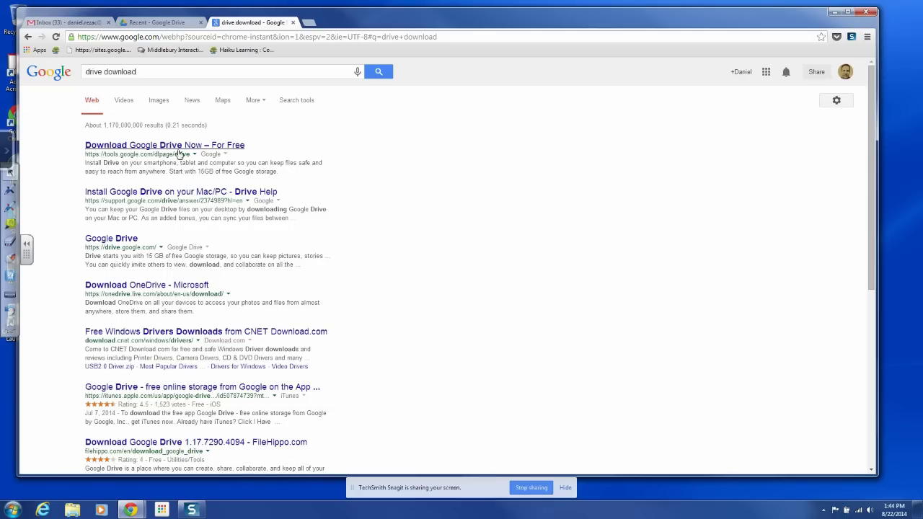
left_click(156, 196)
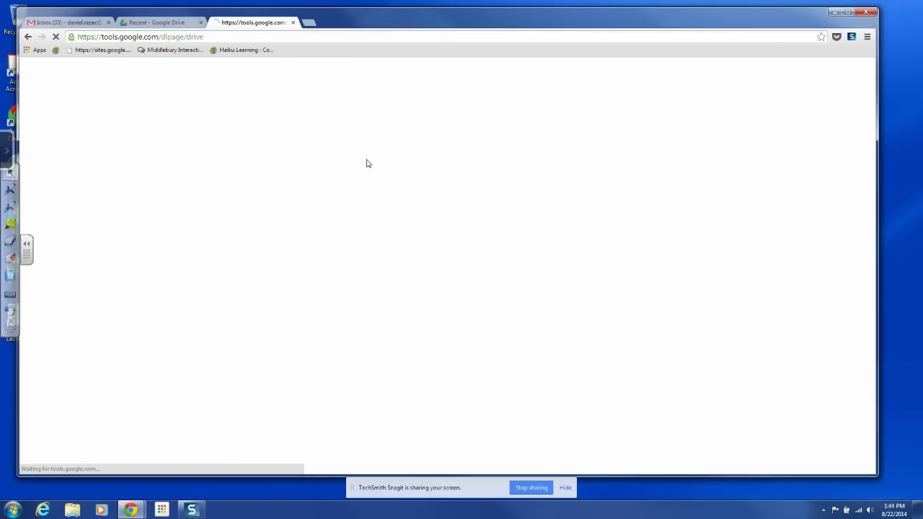
Pick the Windows PC download and accept the terms to get googledrivesync.exe (874 KB).
mouse_move(646, 306)
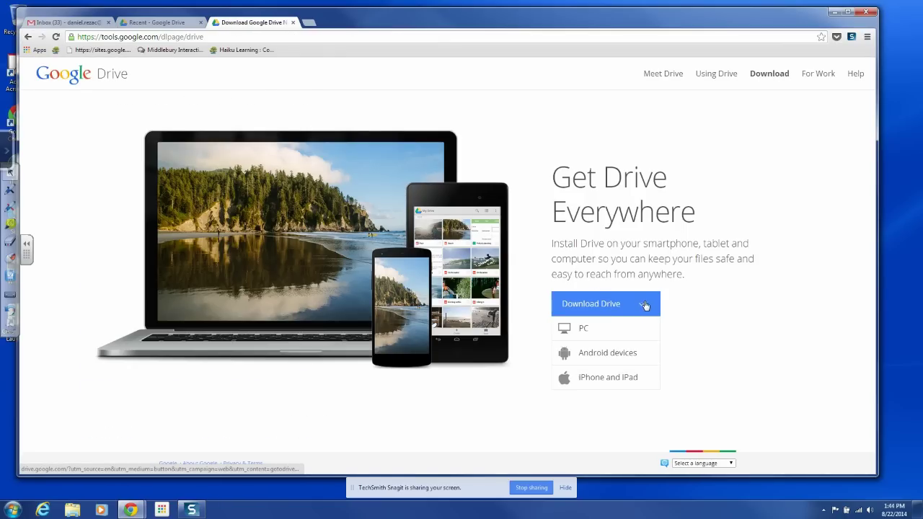
left_click(585, 331)
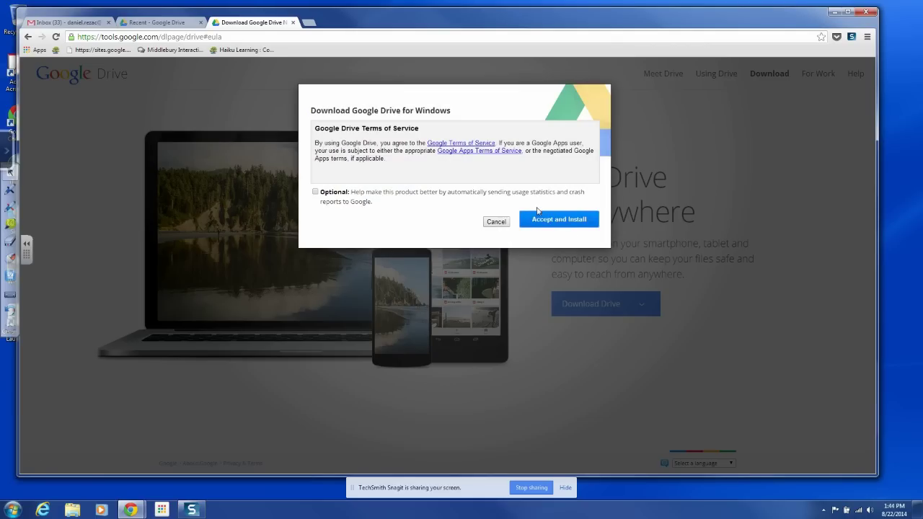
left_click(563, 225)
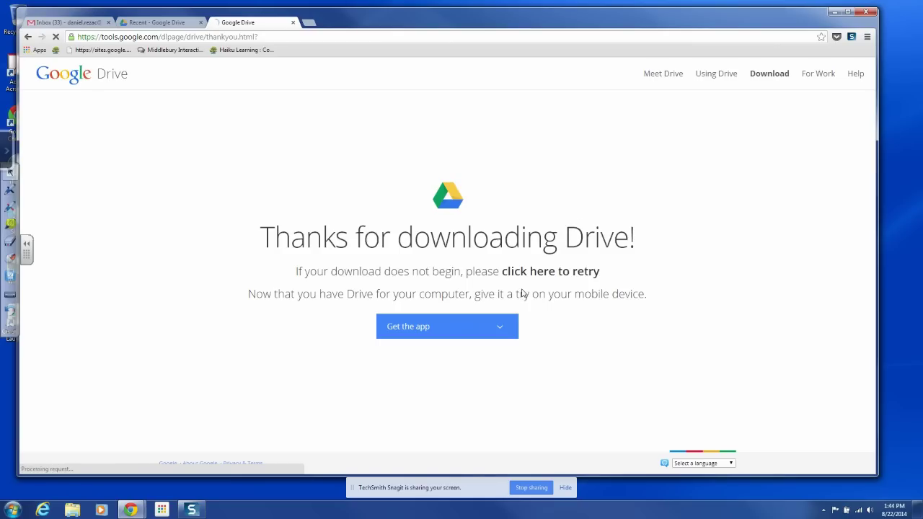
mouse_move(480, 326)
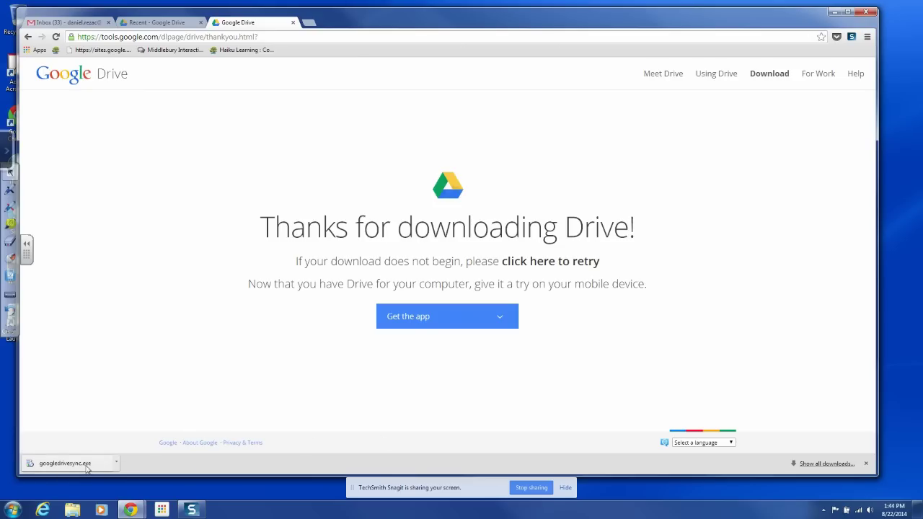
Run googledrivesync.exe from the downloads bar, confirming the security warning.
left_click(66, 466)
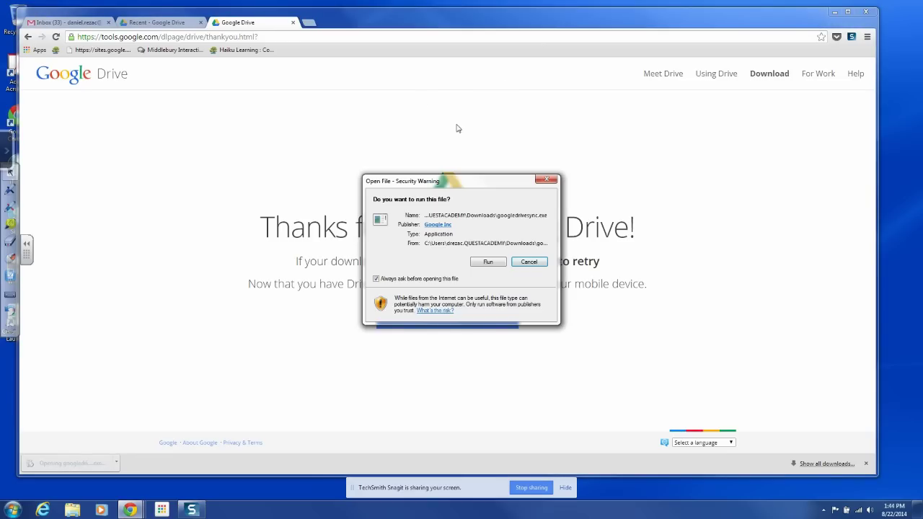
left_click(487, 263)
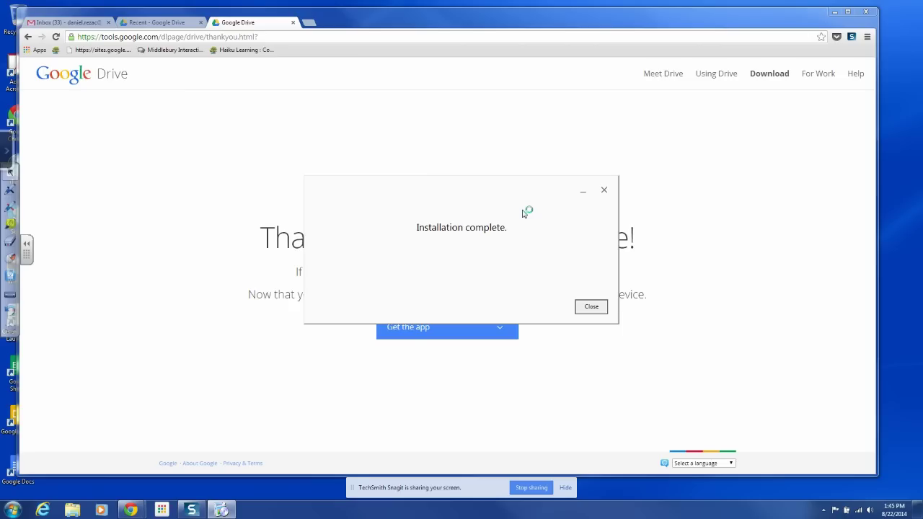
Close the Installation complete message and move the Chrome window lower.
left_click(590, 308)
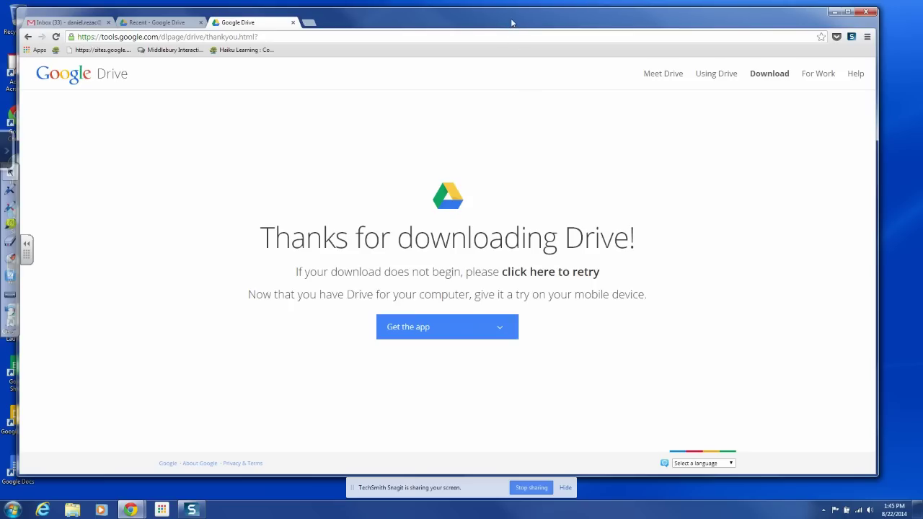
left_click_drag(503, 27, 522, 31)
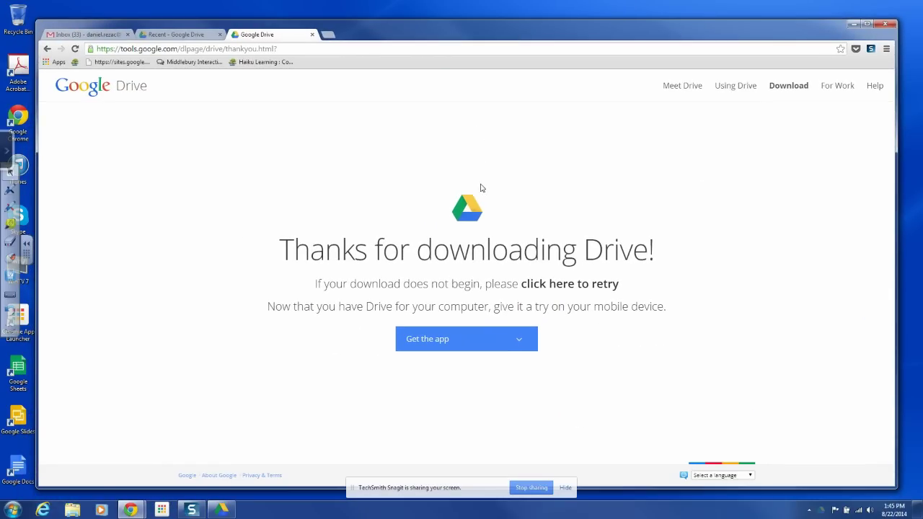
mouse_move(439, 343)
Get started from the Welcome window and enter the account e-mail and password.
left_click(221, 513)
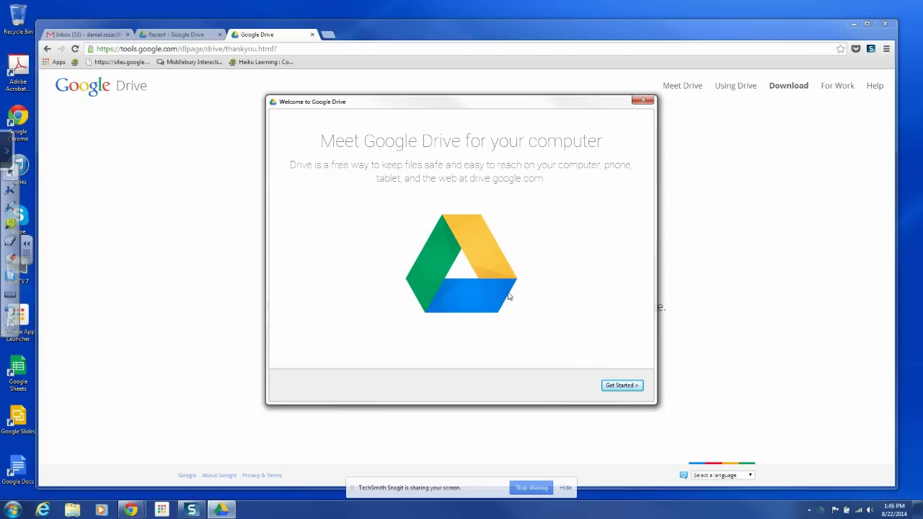
left_click(623, 385)
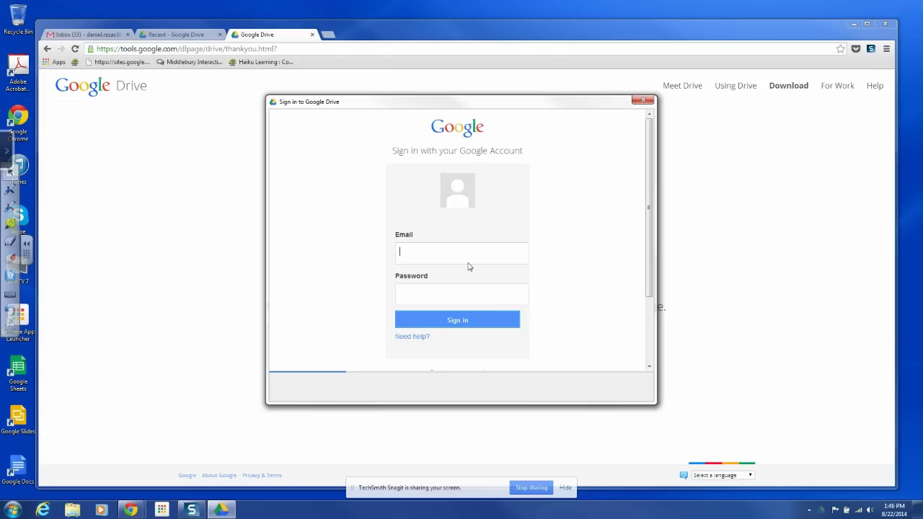
left_click(467, 257)
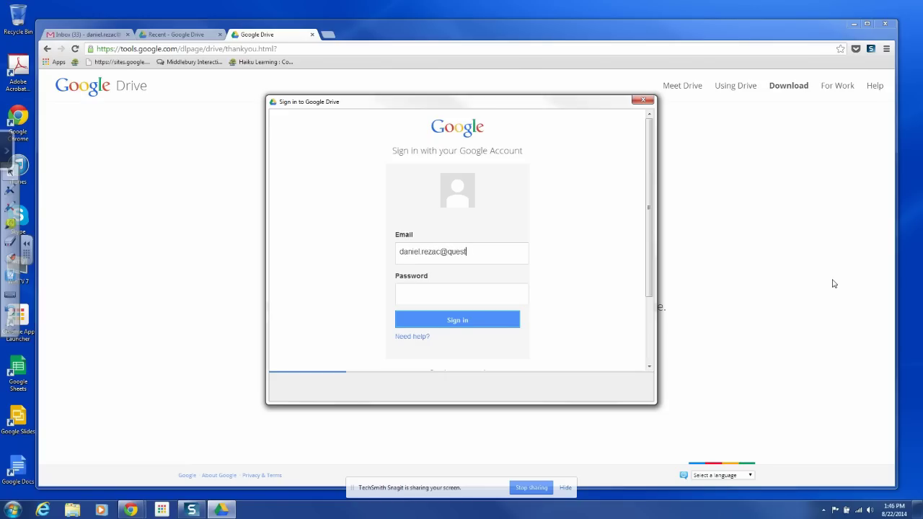
type("•••")
type("•••")
type("••")
Sign in, step through the walkthrough, check Advanced setup, then Start sync and finish with Done.
left_click(452, 321)
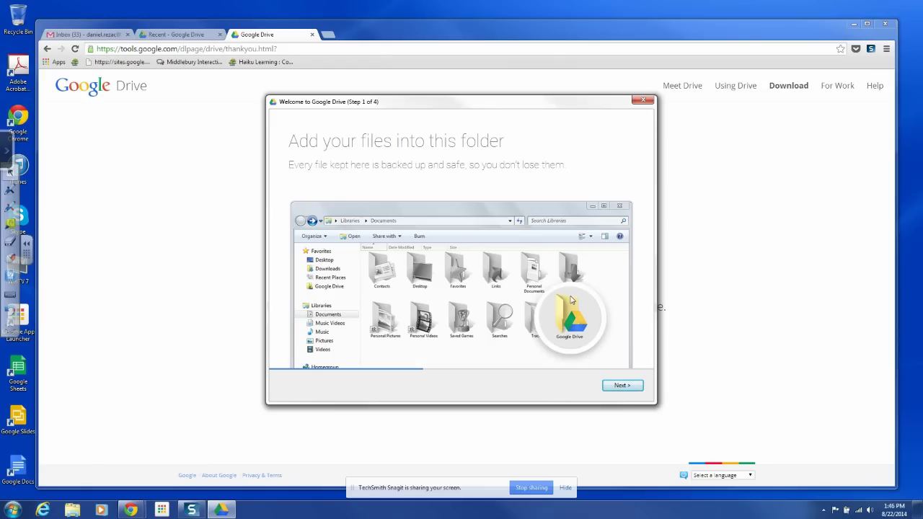
left_click(620, 388)
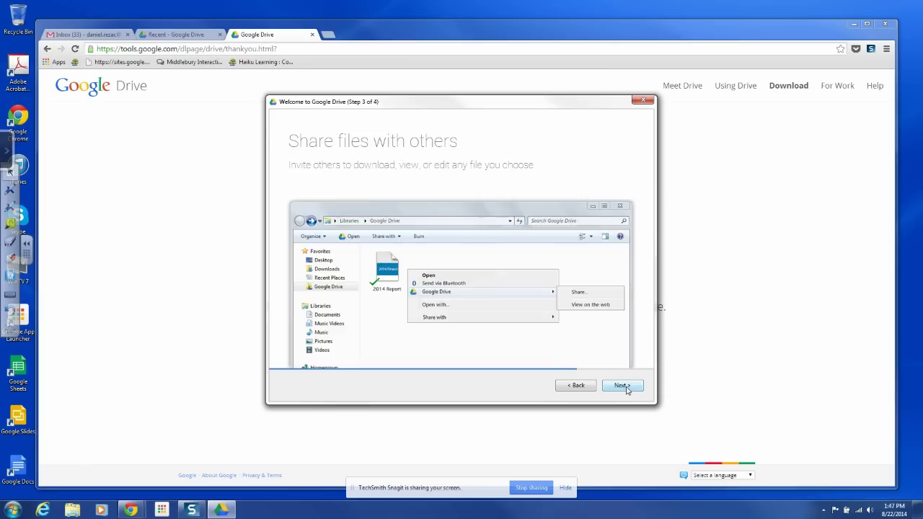
left_click(625, 386)
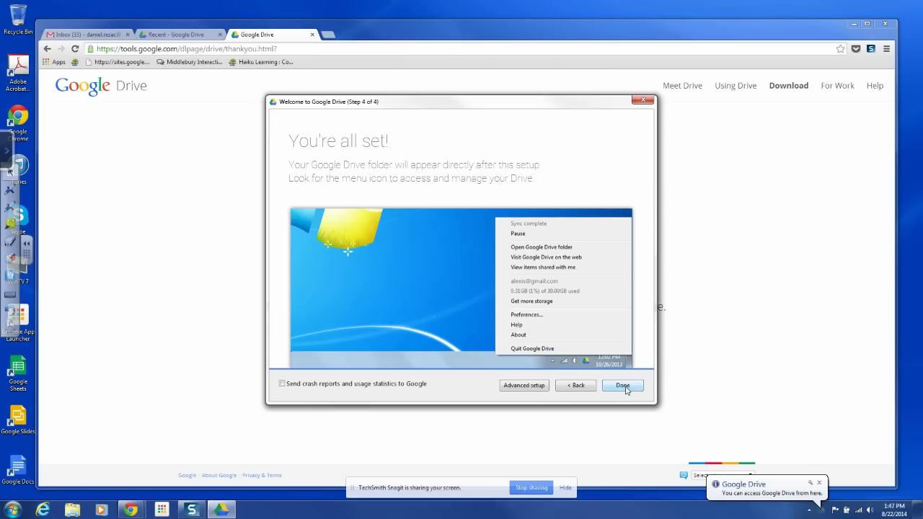
left_click(526, 388)
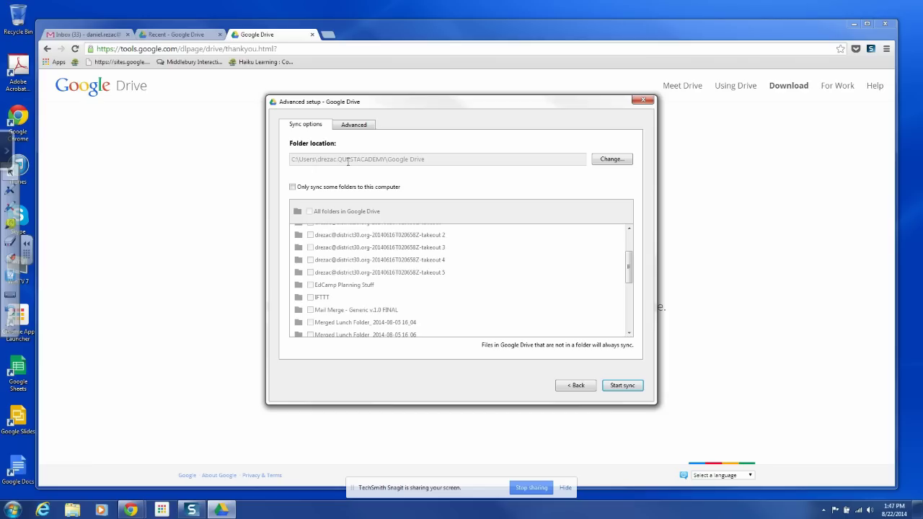
left_click(618, 388)
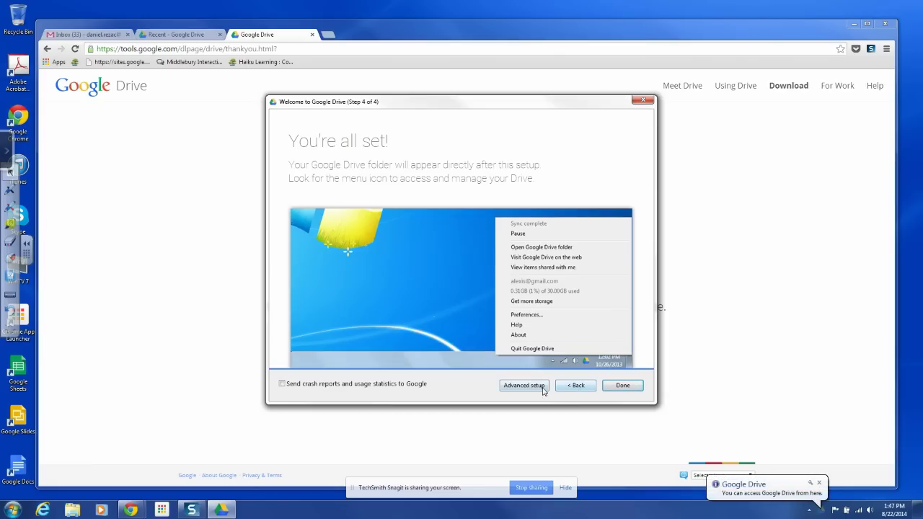
left_click(624, 386)
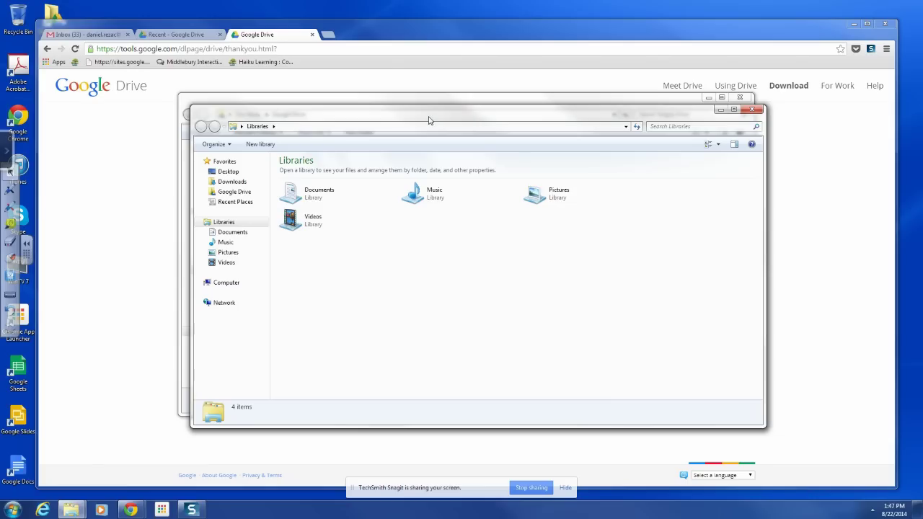
Expand Computer, select the H: drive and open its My Documents folder (11 items).
left_click_drag(429, 118, 411, 89)
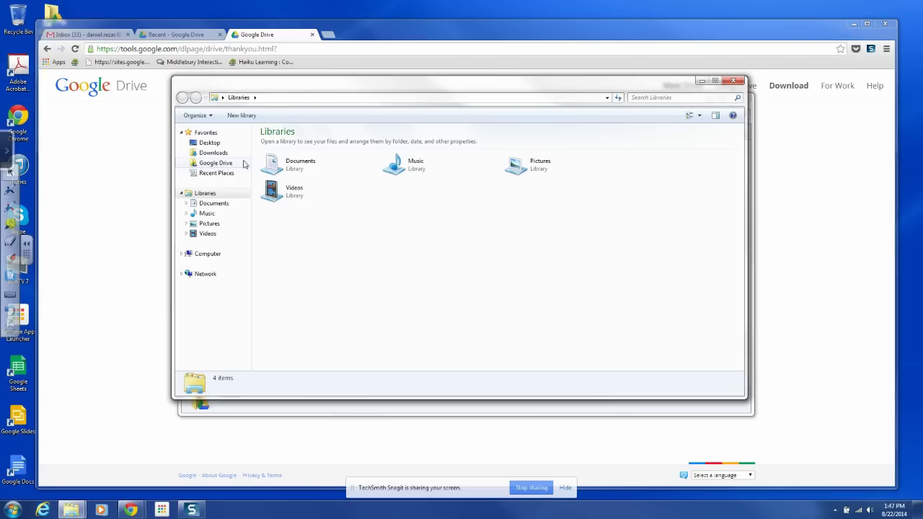
left_click(183, 256)
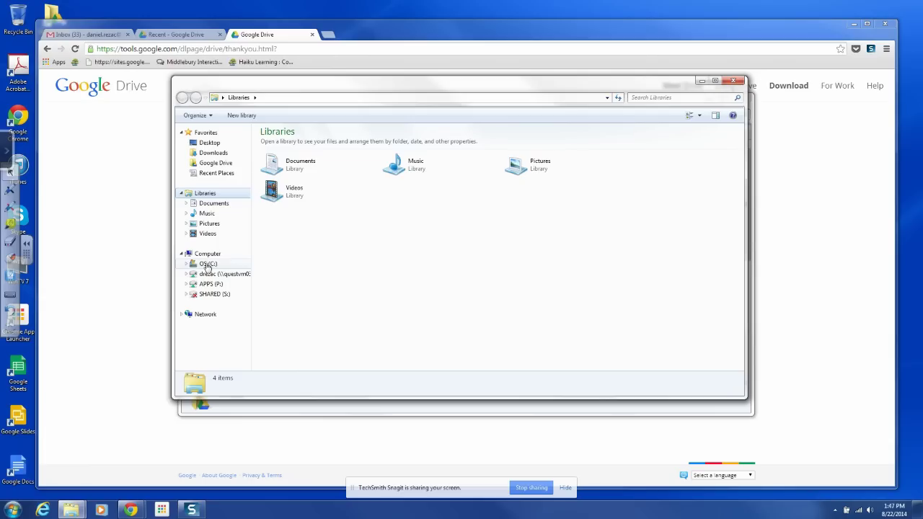
left_click(212, 276)
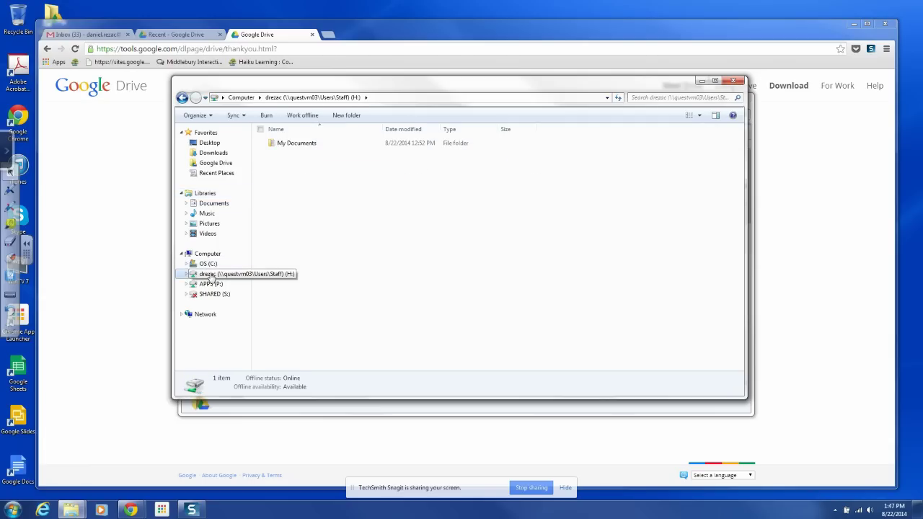
double_click(291, 148)
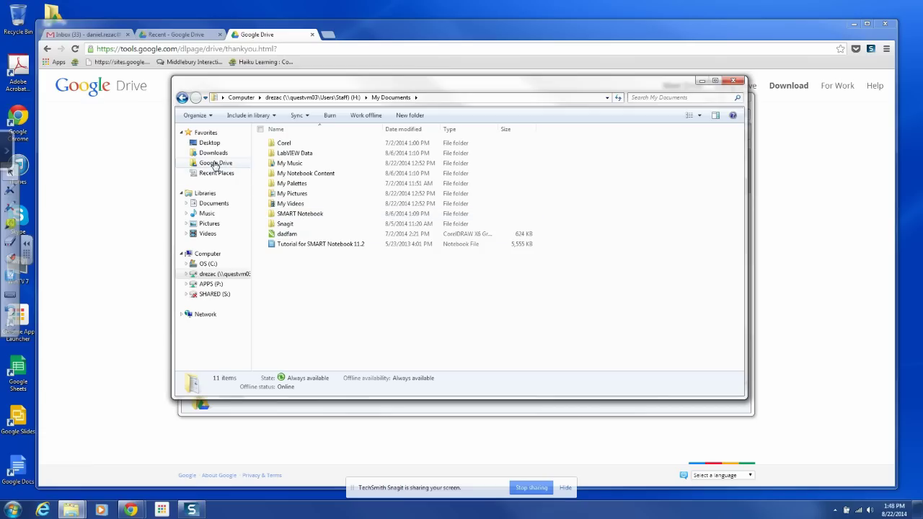
Place My Documents beside a shrunken Google Drive window so both folder listings show.
left_click_drag(281, 85, 493, 113)
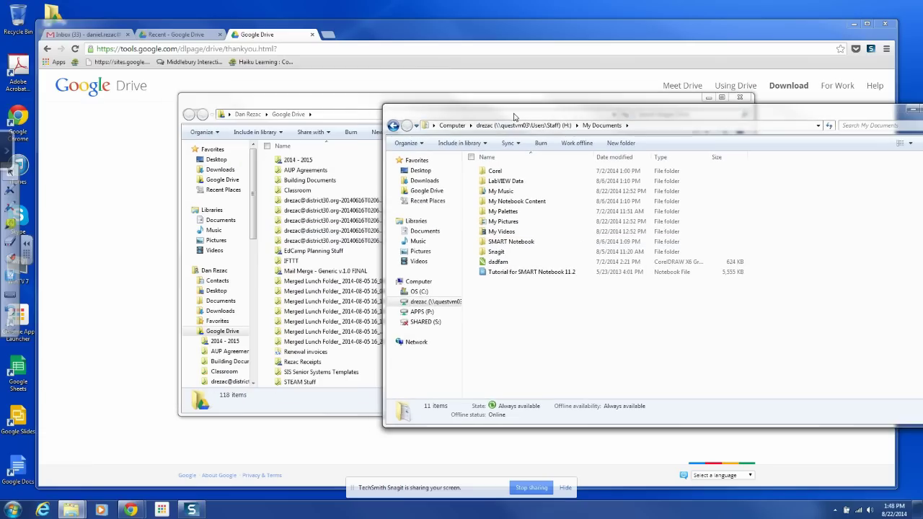
left_click_drag(320, 110, 204, 98)
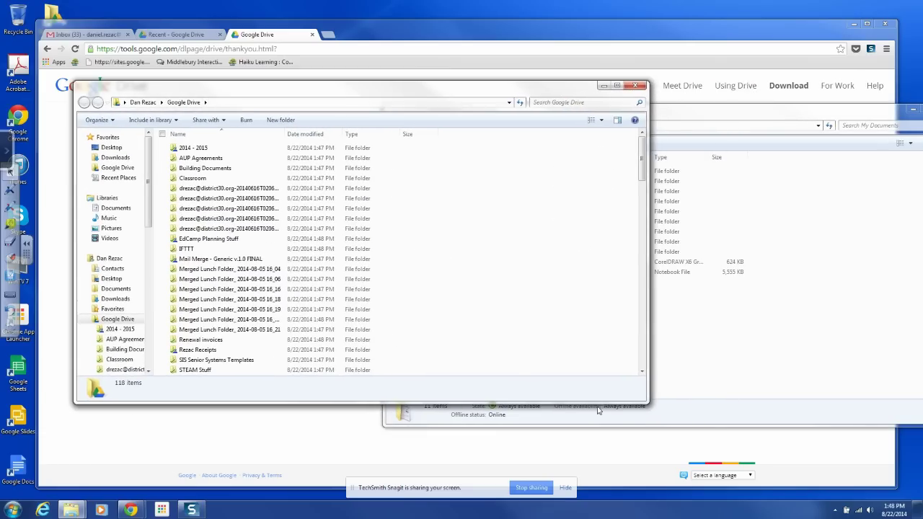
left_click_drag(647, 401, 349, 429)
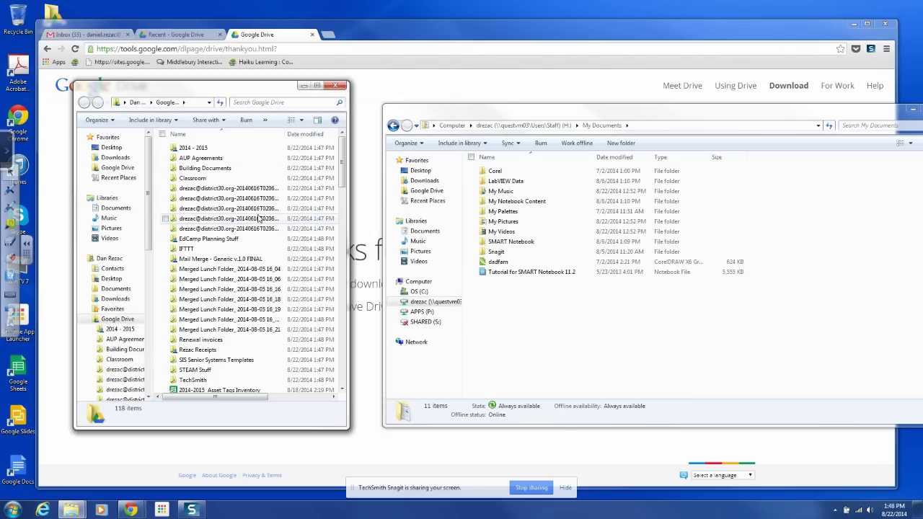
scroll(267, 223, "down", 1)
scroll(258, 220, "up", 1)
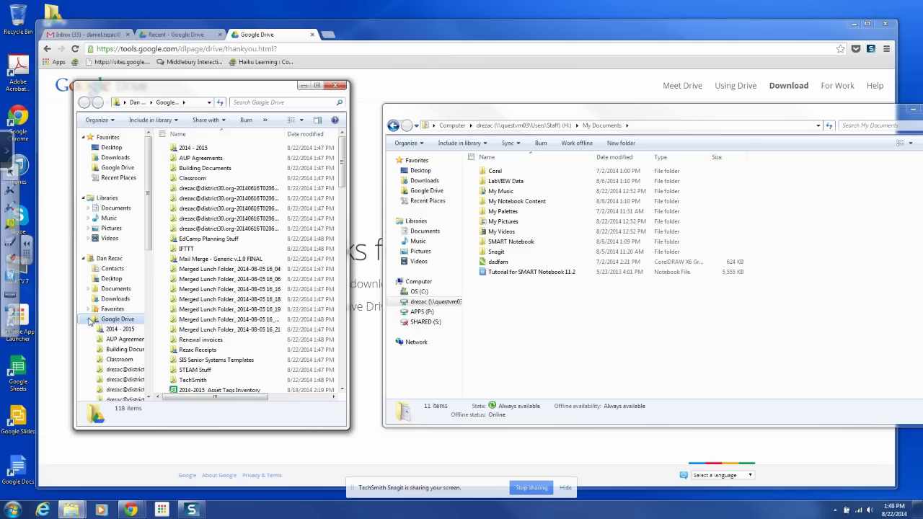
scroll(217, 288, "down", 3)
scroll(216, 288, "up", 3)
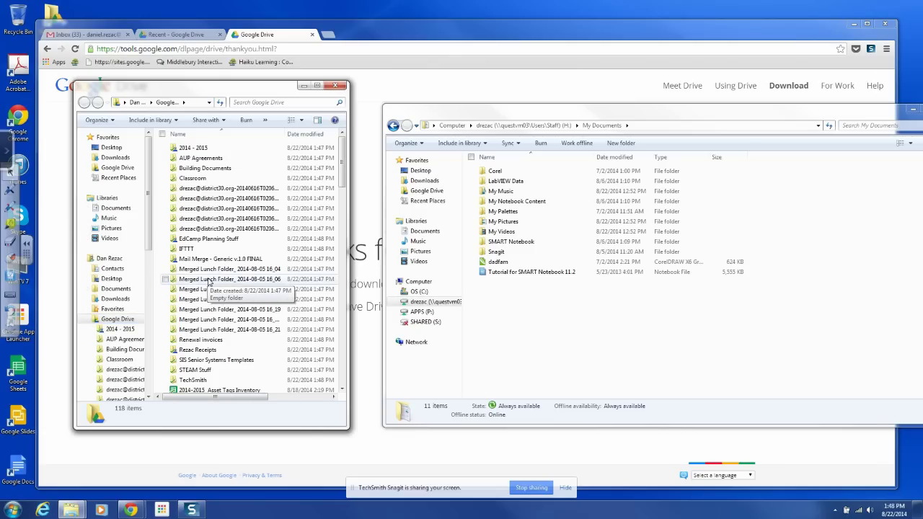
scroll(260, 285, "down", 4)
scroll(260, 285, "up", 4)
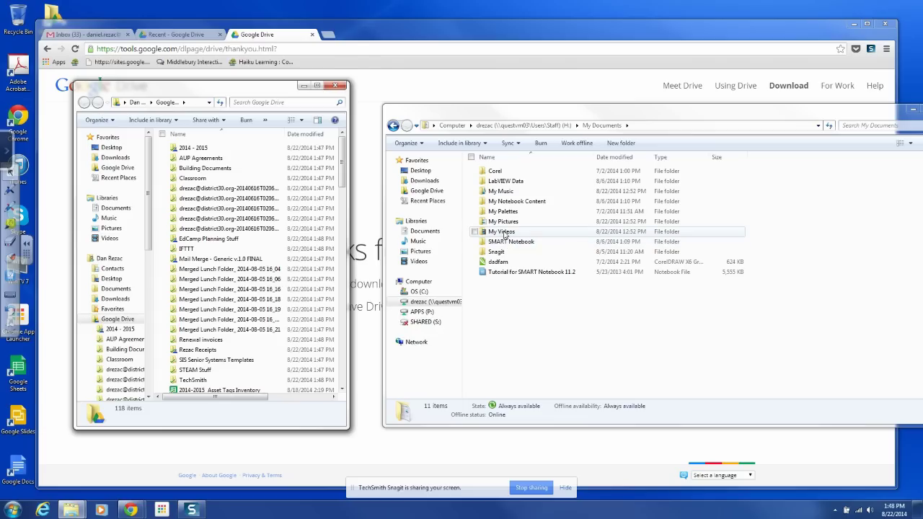
Browse the My Videos and My Palettes folders, then return to My Documents.
double_click(489, 234)
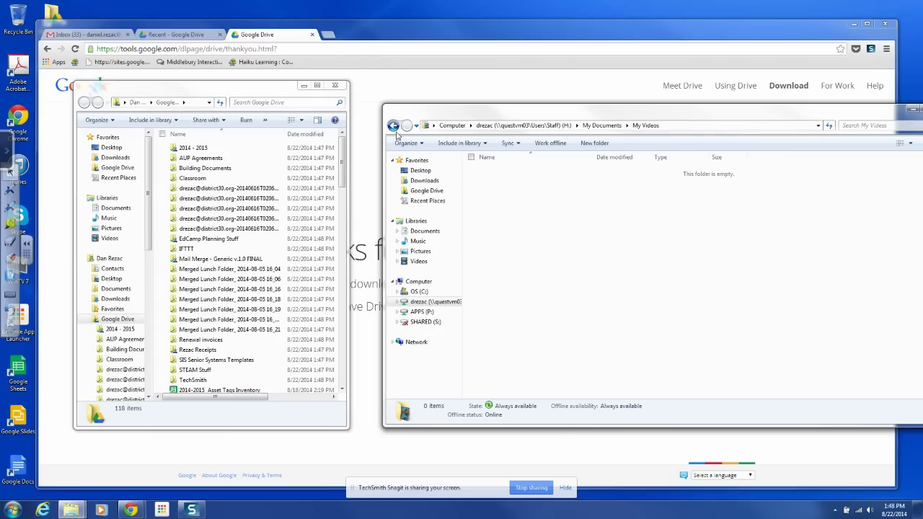
key("BackSpace")
double_click(513, 211)
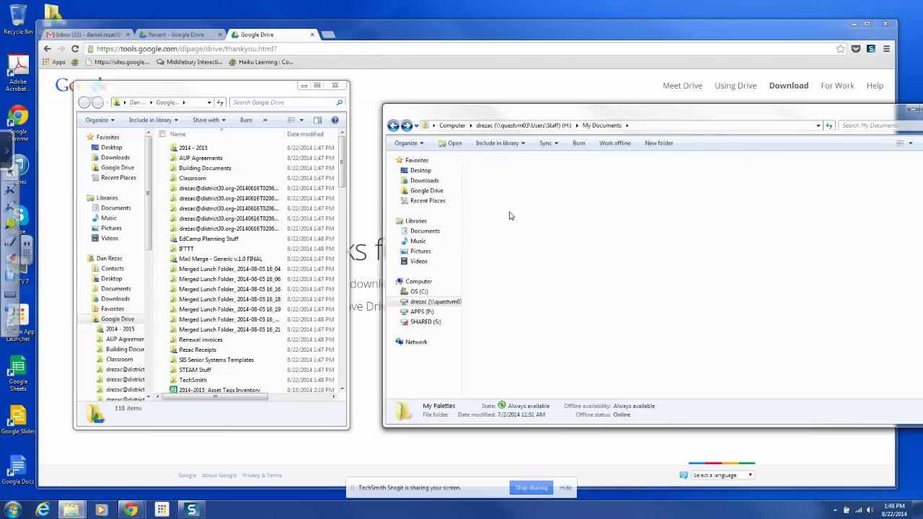
left_click(393, 126)
left_click(393, 126)
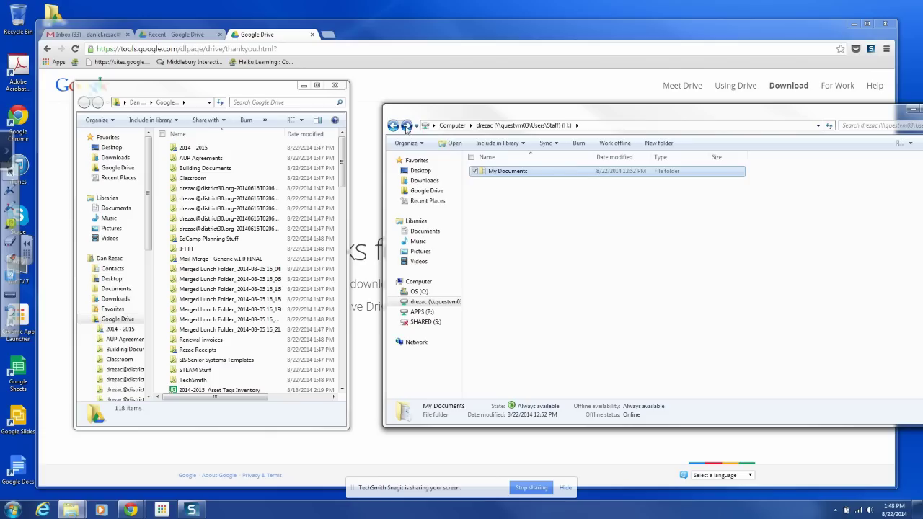
left_click(406, 126)
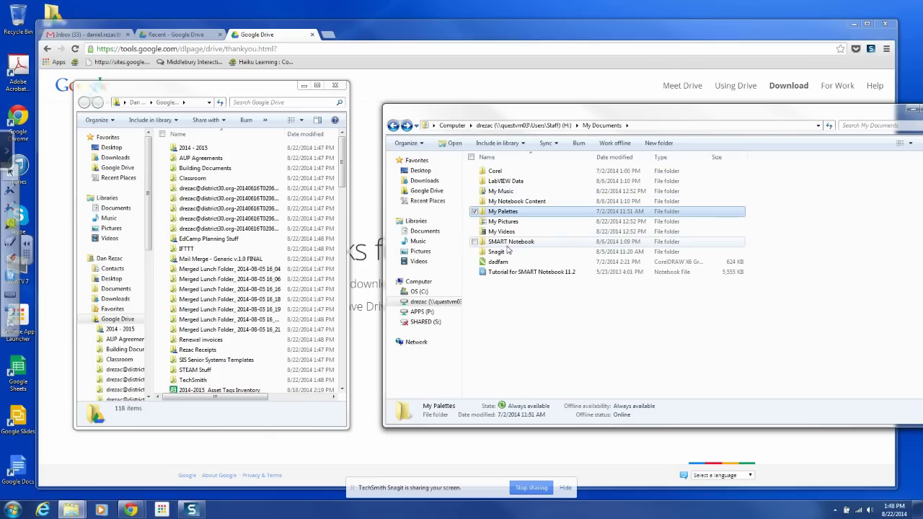
left_click(511, 243)
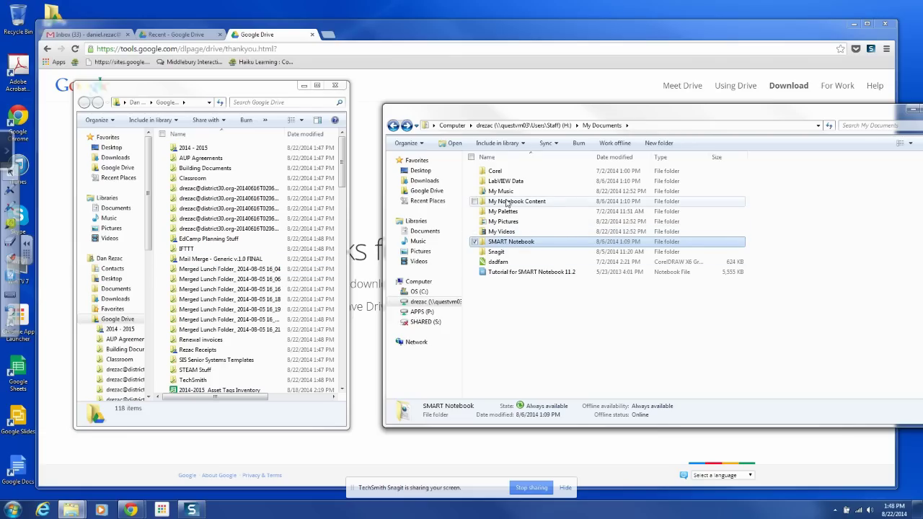
Drag My Notebook Content from My Documents into the Google Drive file list.
left_click(508, 203)
double_click(508, 203)
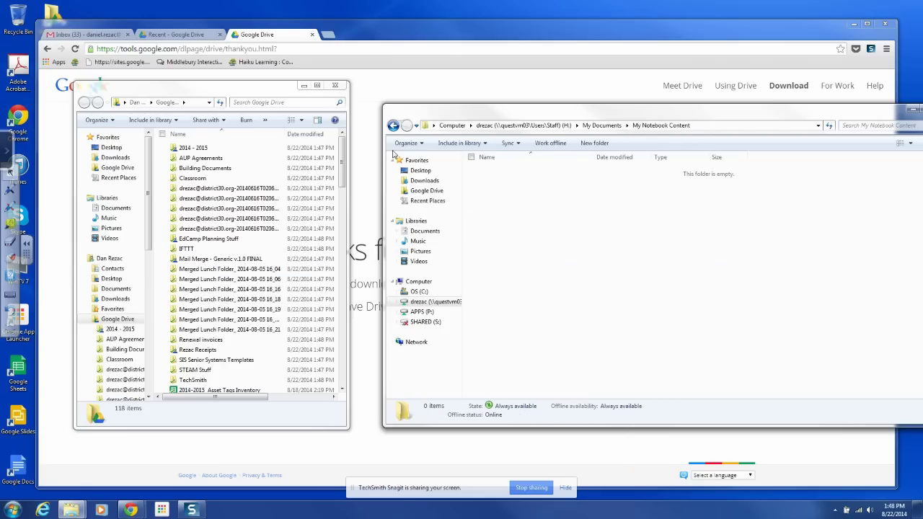
left_click(393, 126)
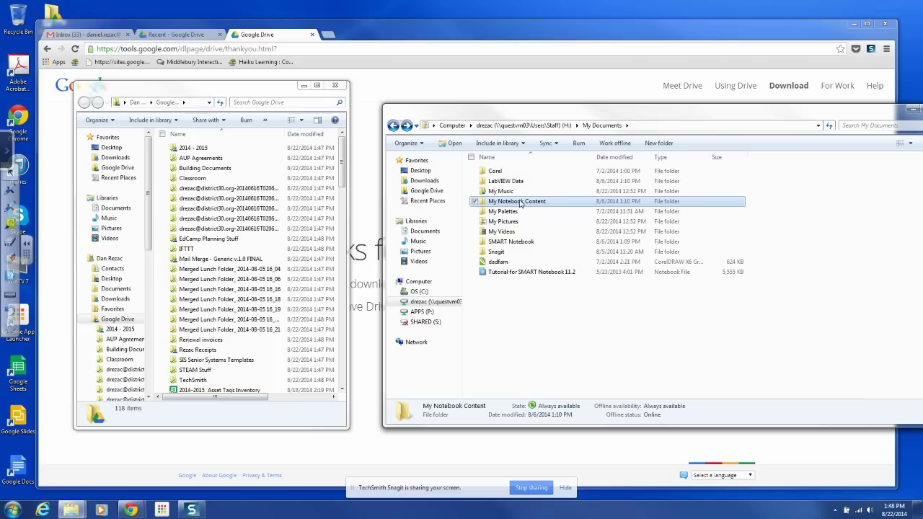
left_click_drag(520, 204, 121, 323)
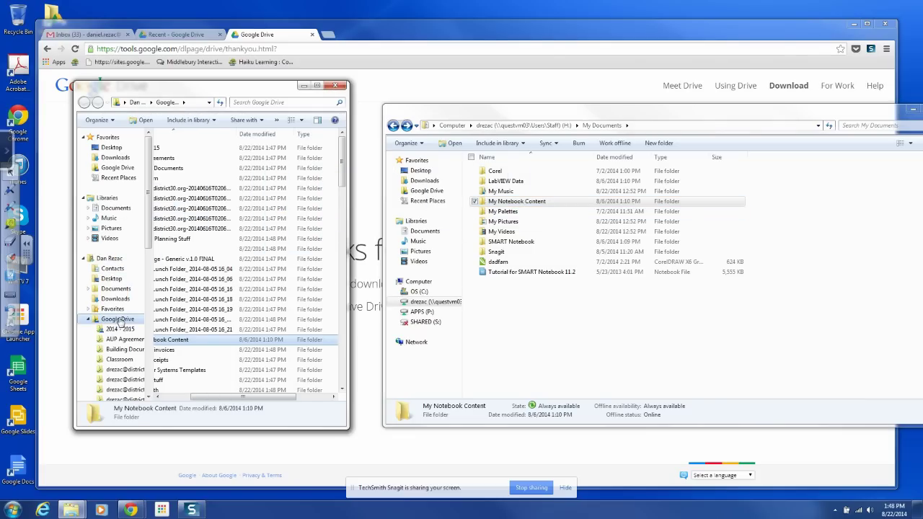
left_click_drag(218, 396, 190, 396)
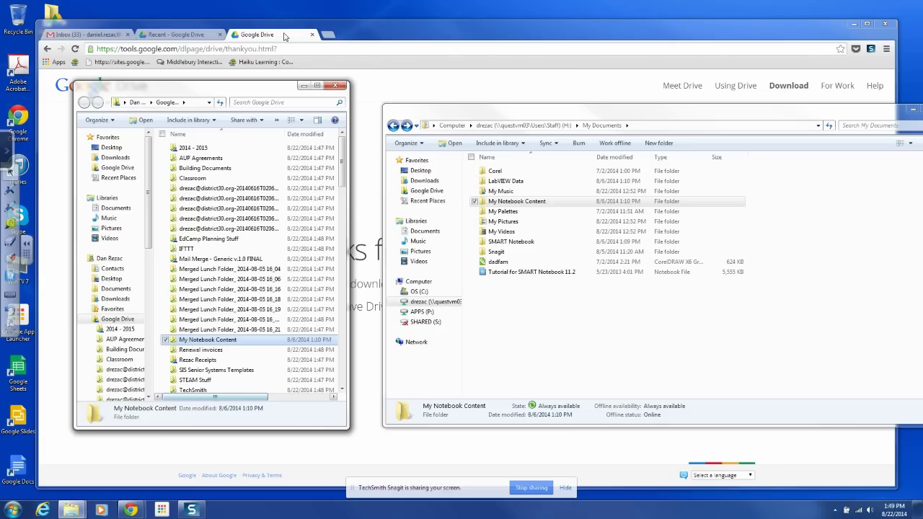
left_click_drag(208, 92, 417, 45)
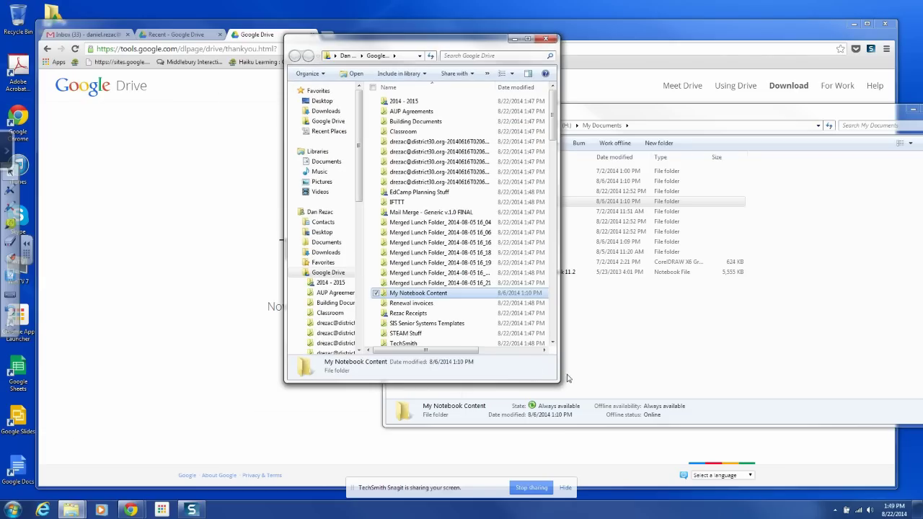
Widen and shift the Google Drive window left, then place My Documents over it.
left_click_drag(556, 379, 770, 380)
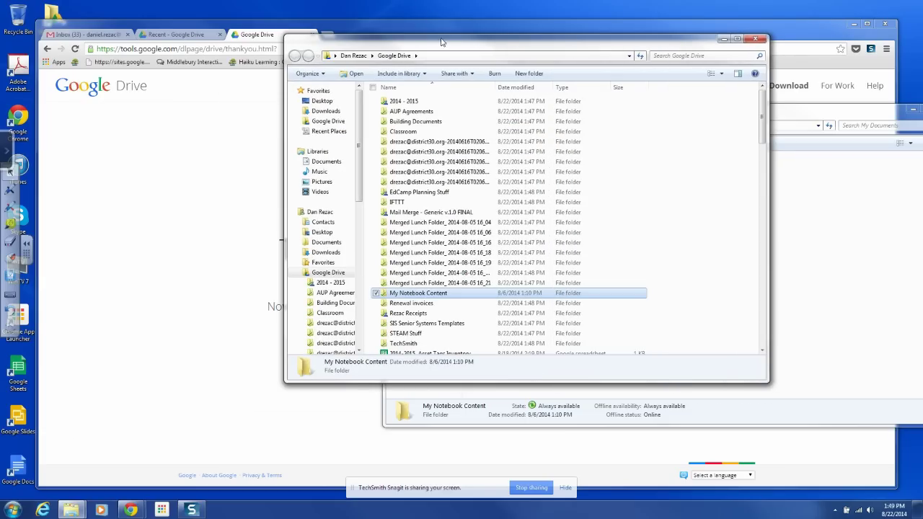
left_click_drag(440, 44, 392, 81)
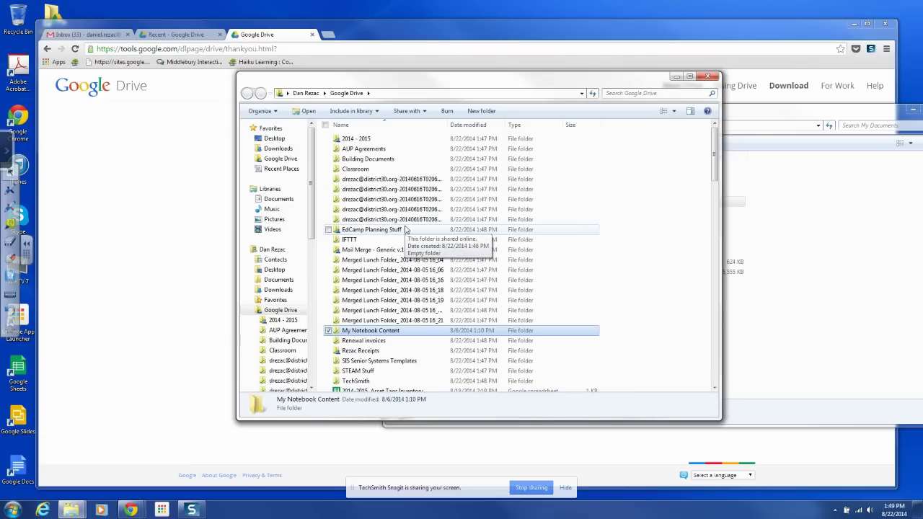
left_click_drag(478, 88, 395, 87)
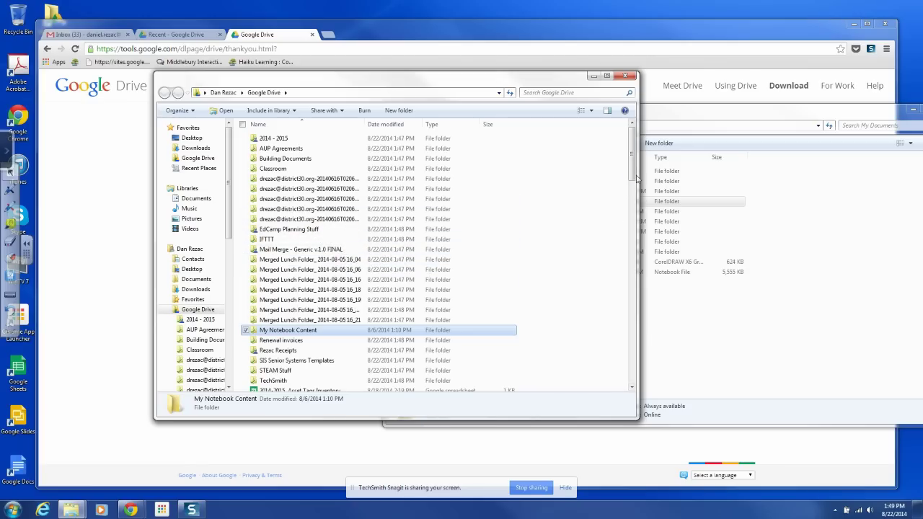
mouse_move(632, 179)
left_mouse_down()
mouse_move(631, 238)
mouse_move(632, 171)
left_mouse_up()
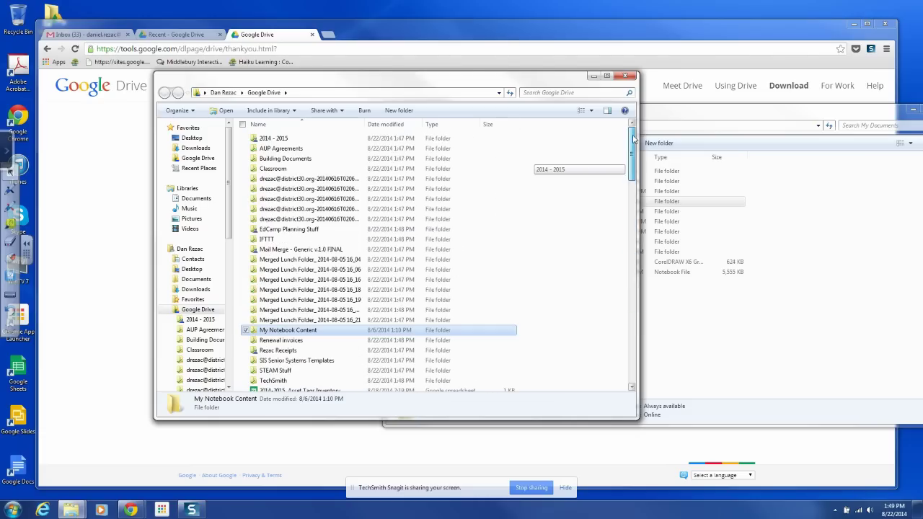
left_click_drag(478, 83, 365, 84)
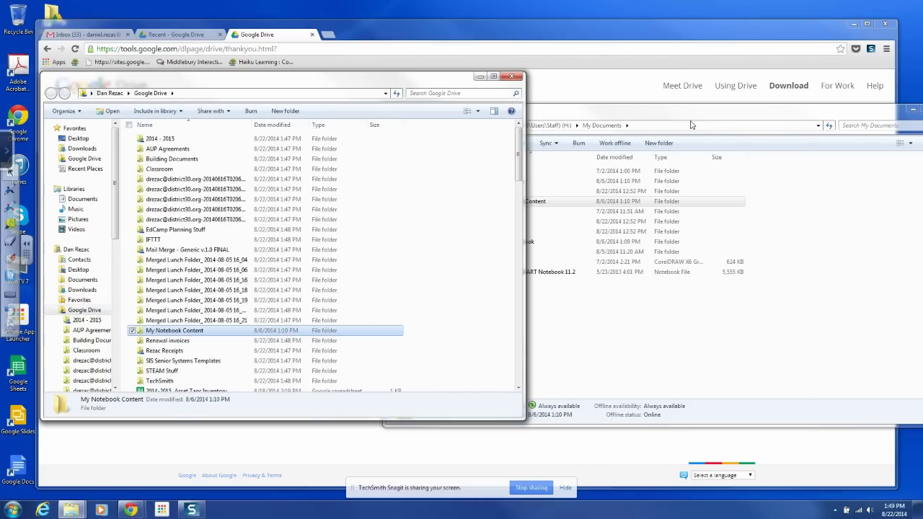
left_click(714, 117)
left_click_drag(714, 117, 581, 81)
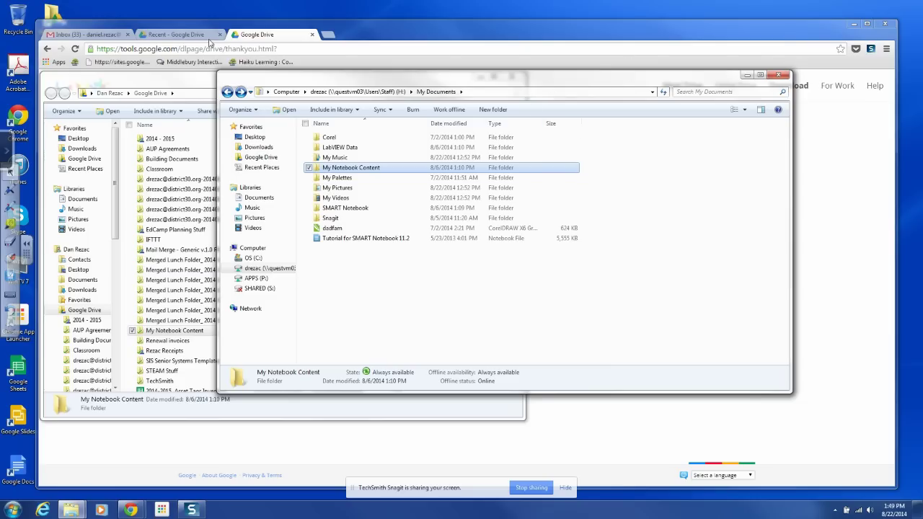
From the Recent Drive tab, go to My Drive and open the My Notebook Content folder.
left_click(182, 34)
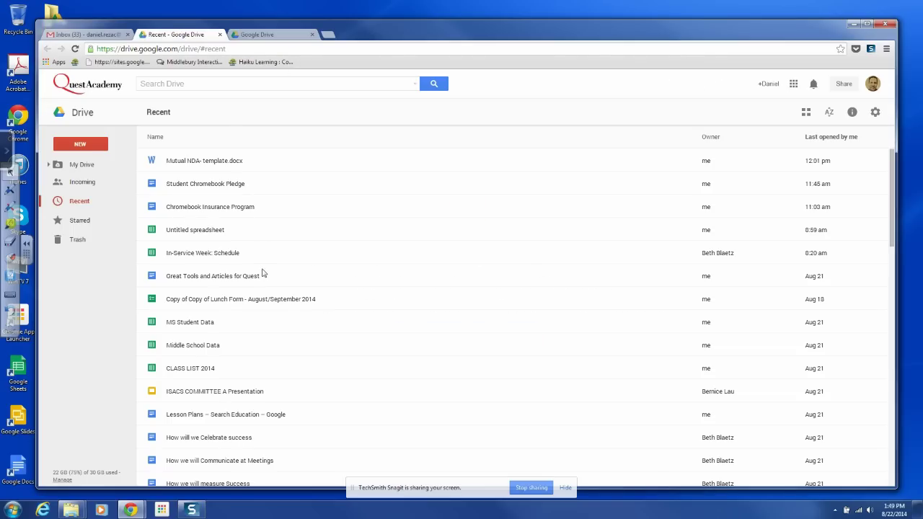
left_click(77, 165)
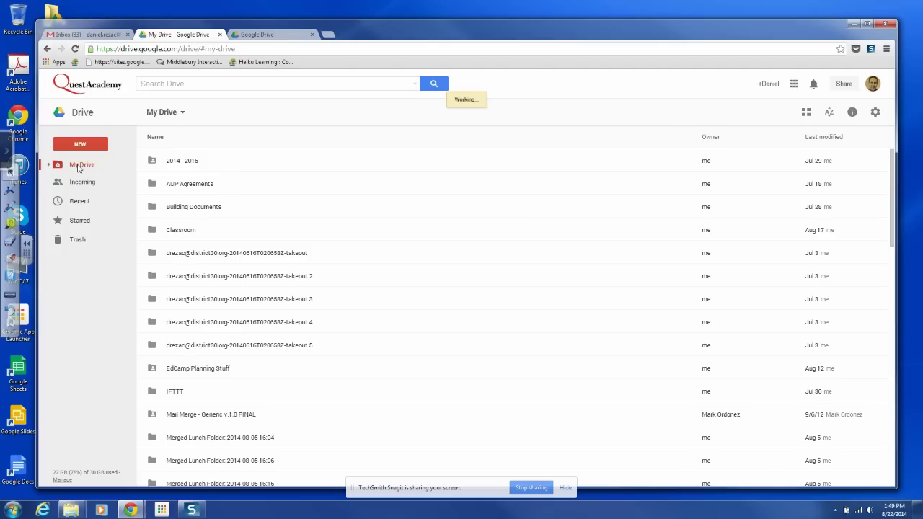
scroll(242, 219, "down", 1)
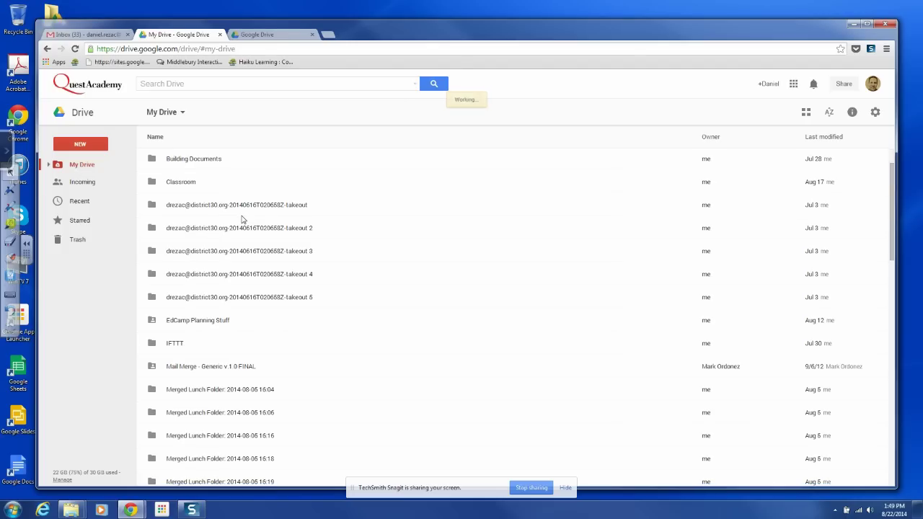
scroll(242, 219, "down", 2)
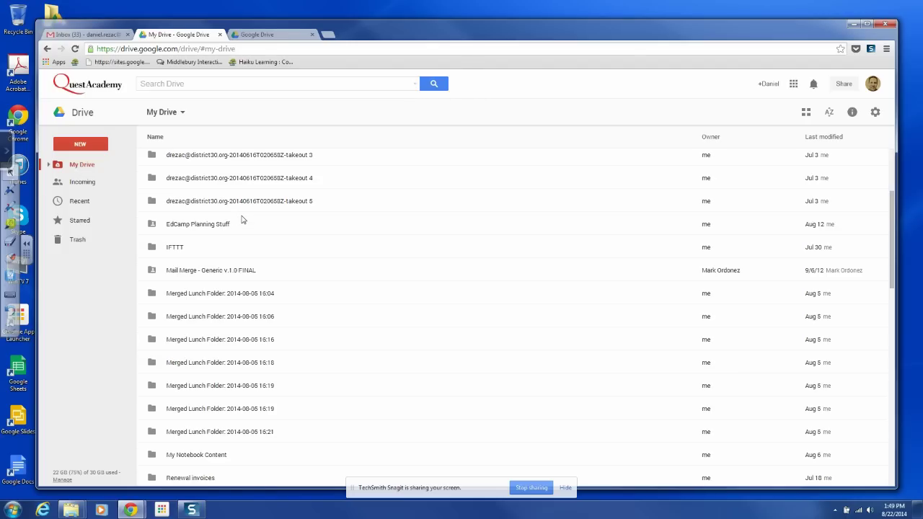
scroll(243, 220, "down", 2)
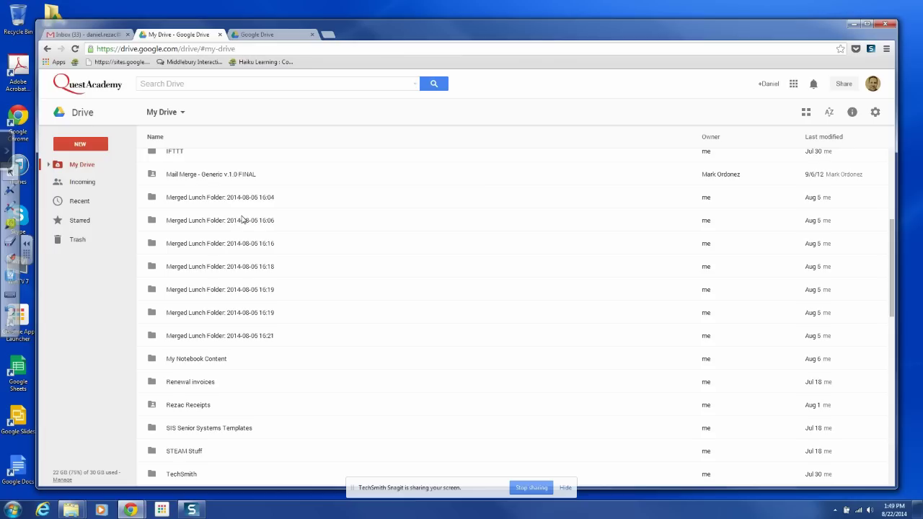
left_click(178, 363)
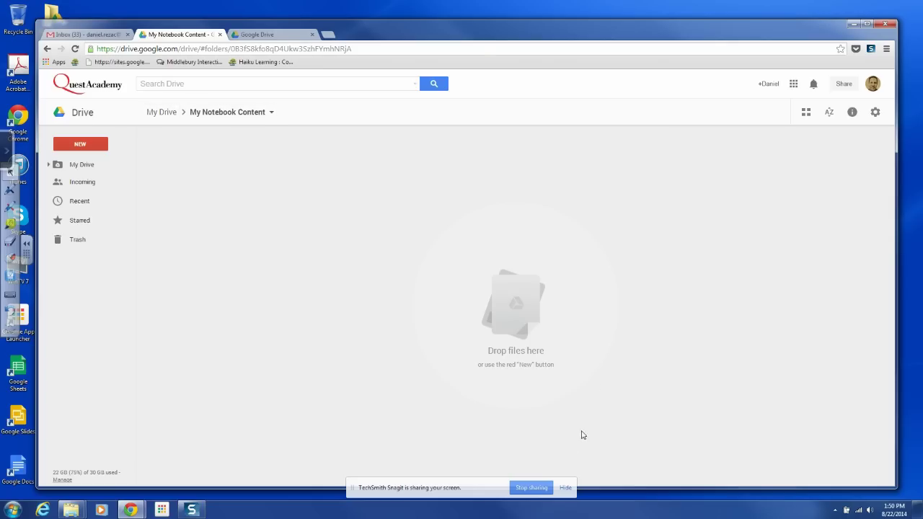
Use the Quest Academy logo to reload Drive back to the My Drive home listing.
left_click(87, 89)
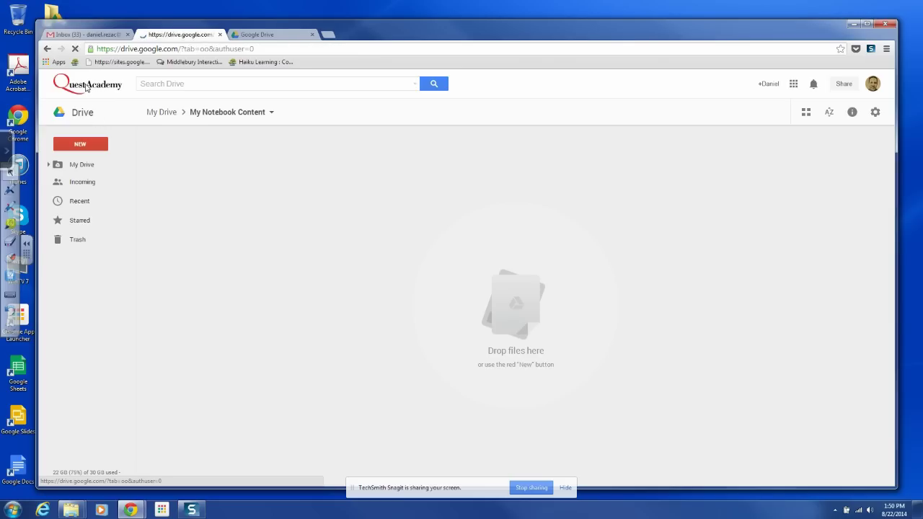
mouse_move(433, 39)
left_mouse_down()
mouse_move(433, 47)
mouse_move(442, 34)
left_mouse_up()
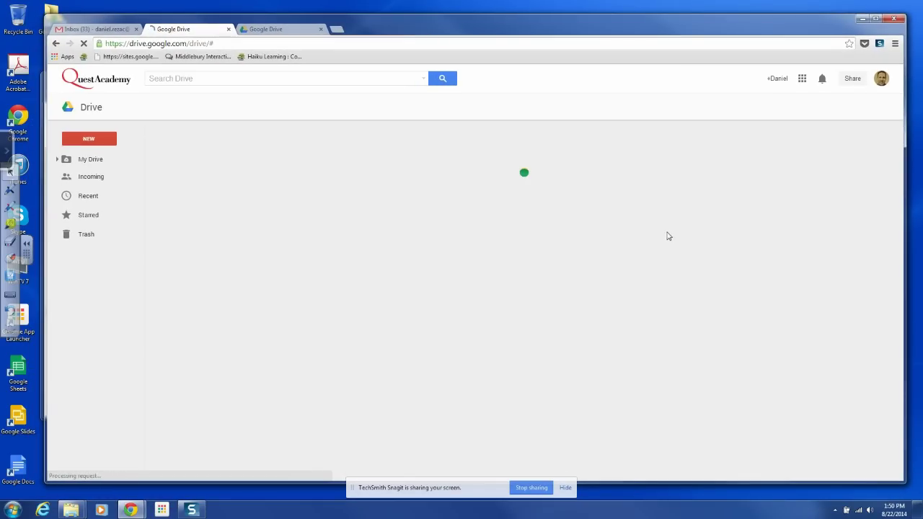